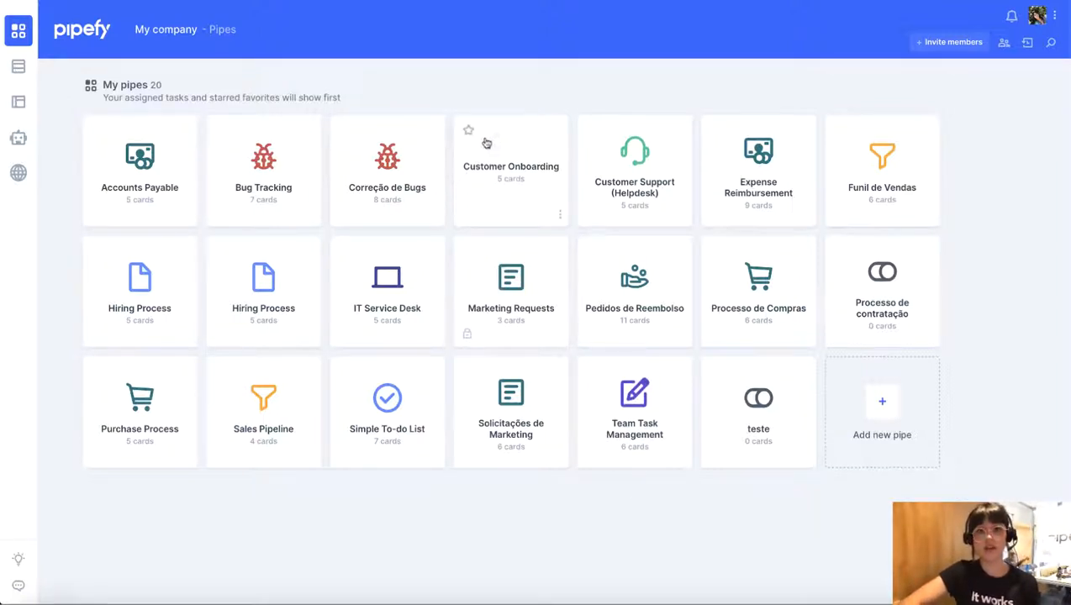
Step: Open the Customer Onboarding pipe and save its settings with the permission set to Public pipe
click(511, 181)
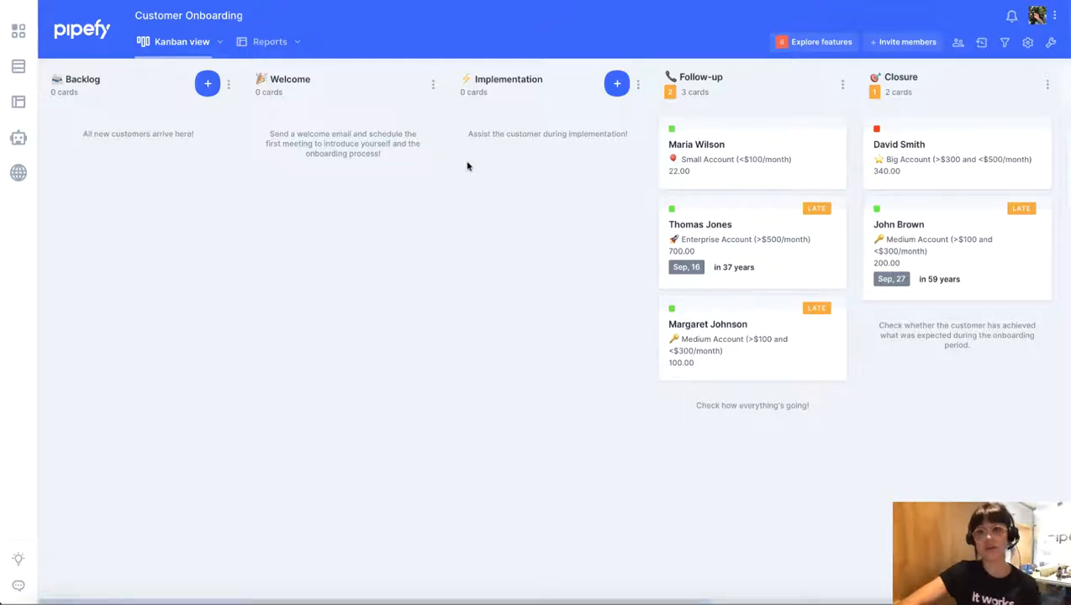
click(1030, 42)
scroll(495, 228, down, 3)
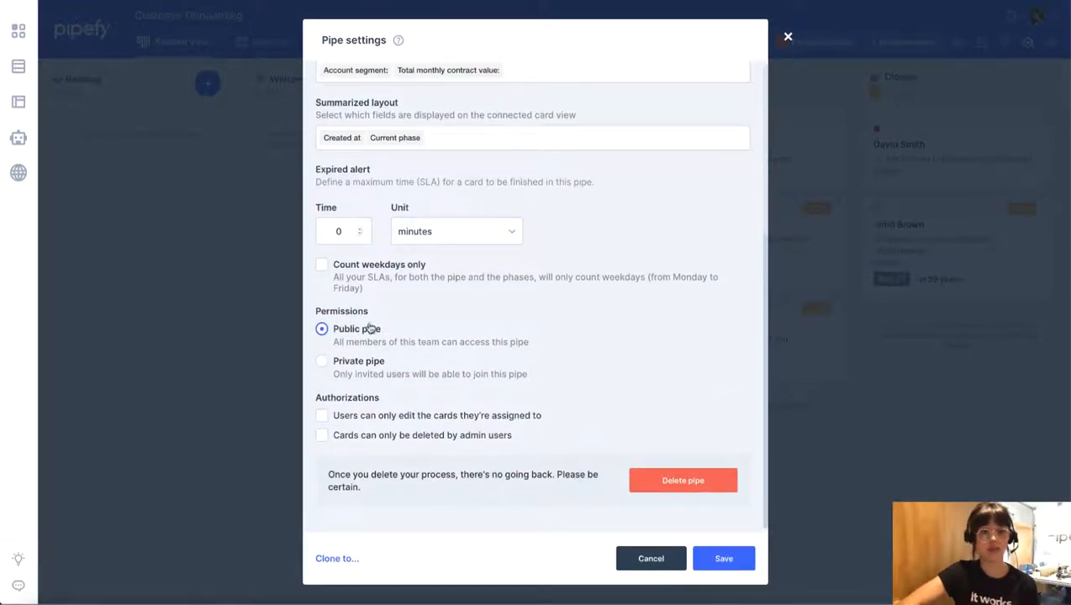
click(321, 360)
click(321, 336)
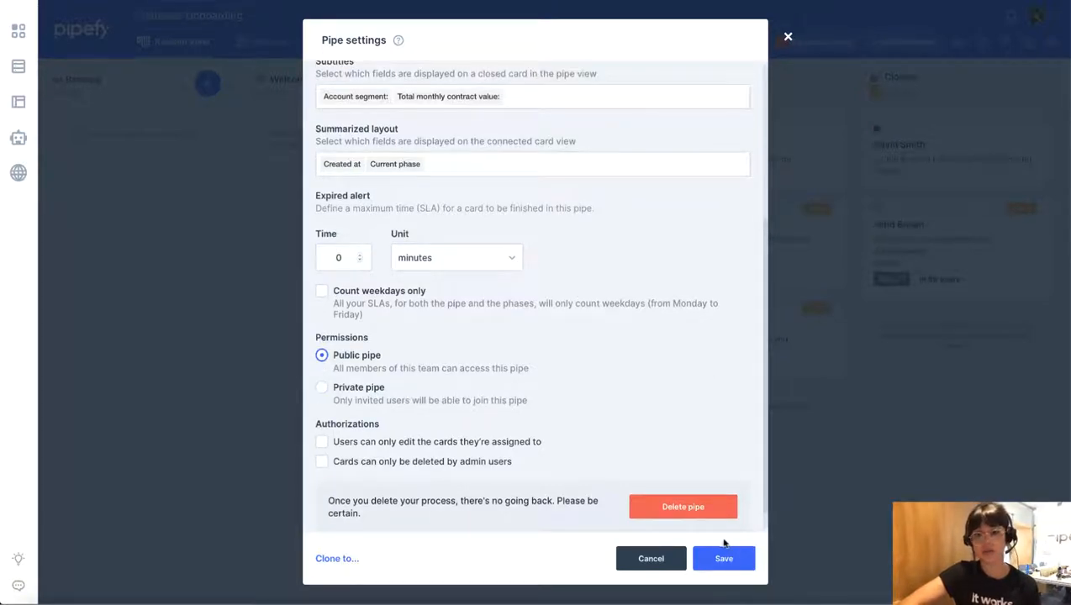
click(722, 565)
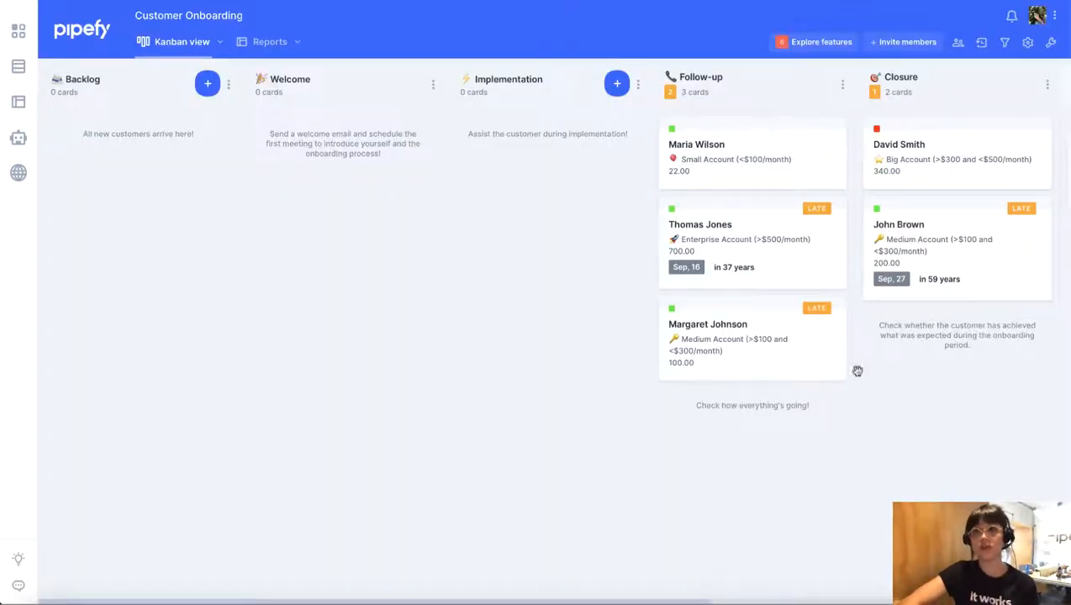
Step: View the pipe's invitation form, leave it, and open the pipe members page to check the existing administrator's role options
click(887, 47)
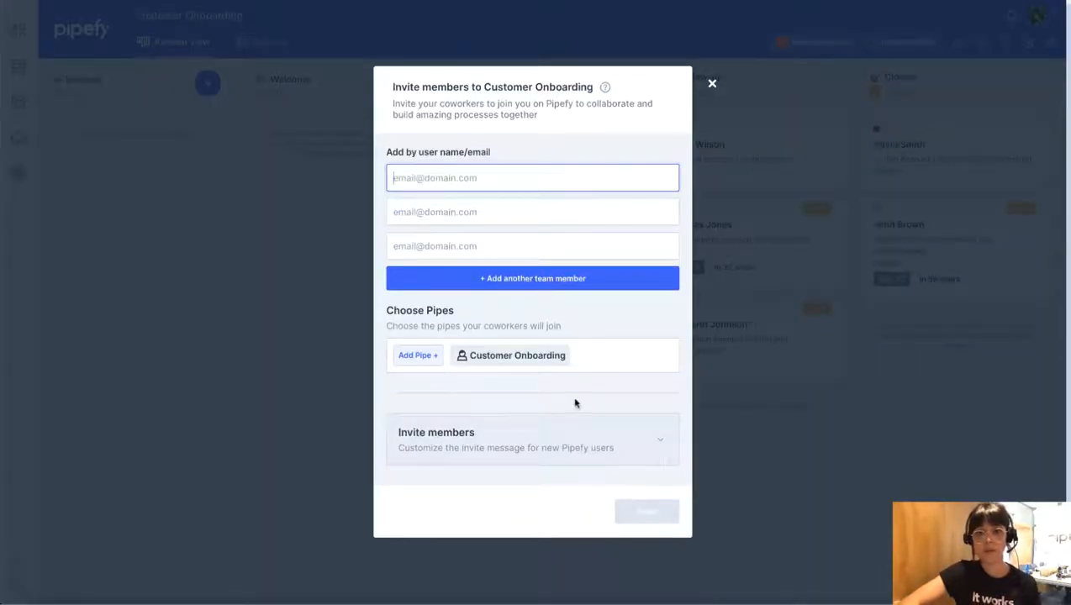
click(713, 83)
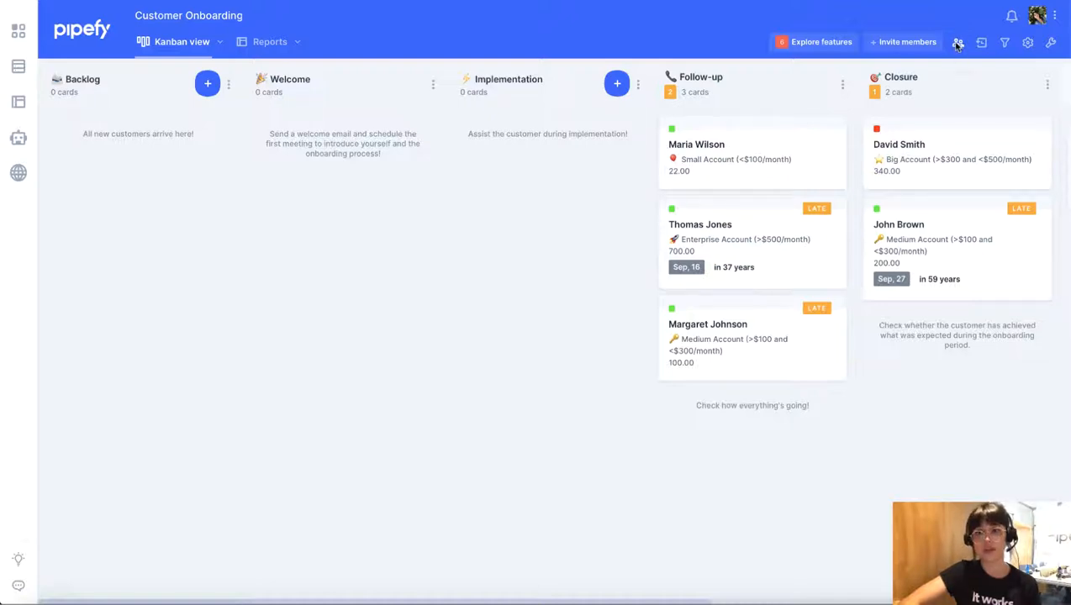
click(957, 43)
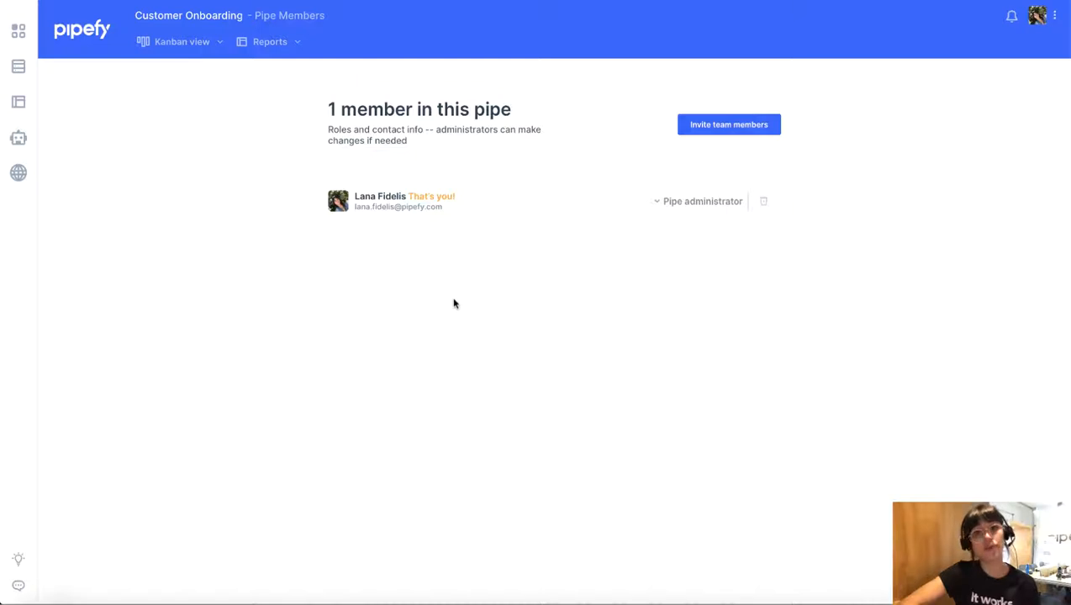
click(685, 210)
click(543, 291)
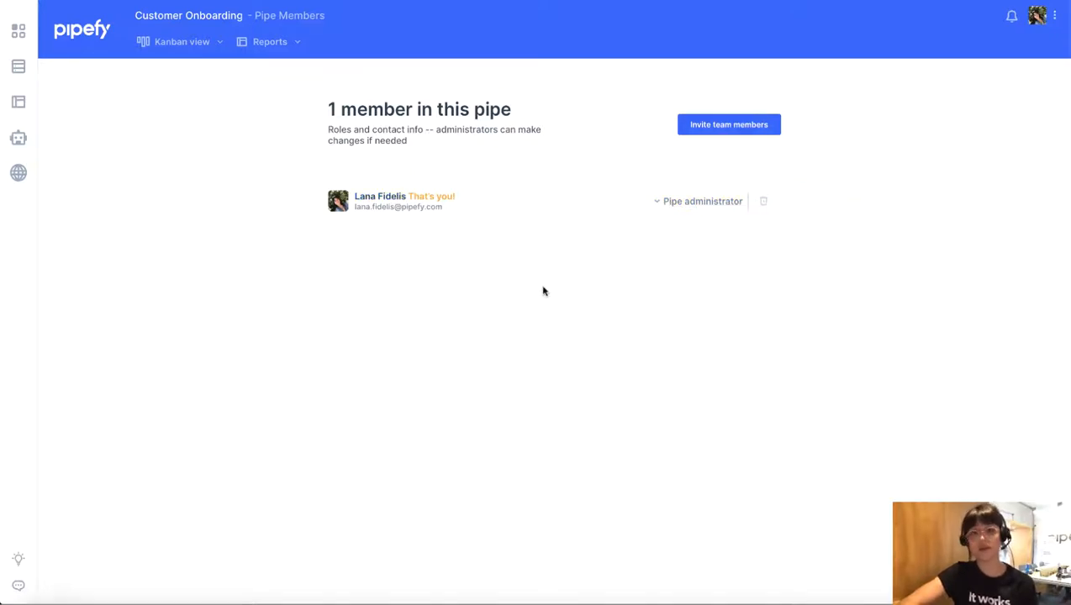
Step: Start a new team member invitation and add Darth Vader with the Pipe administrator role
click(711, 132)
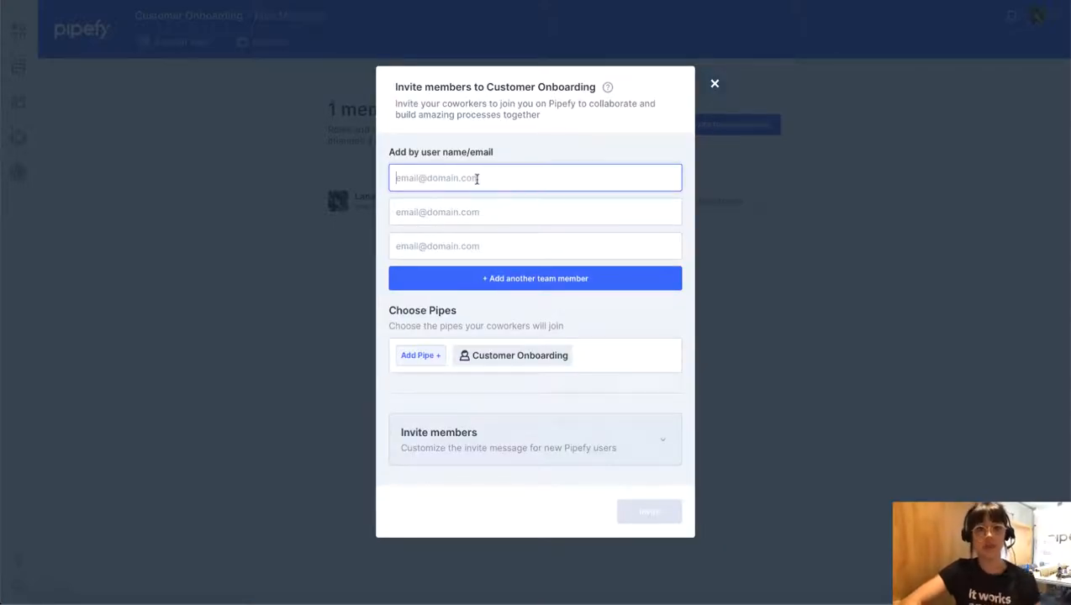
text(dart)
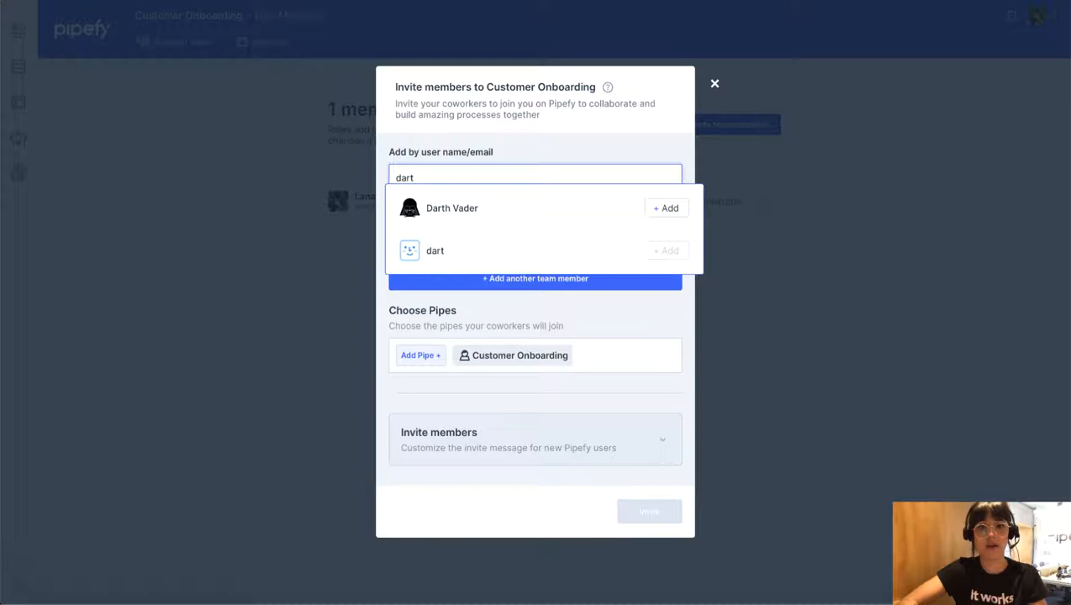
click(666, 208)
click(538, 250)
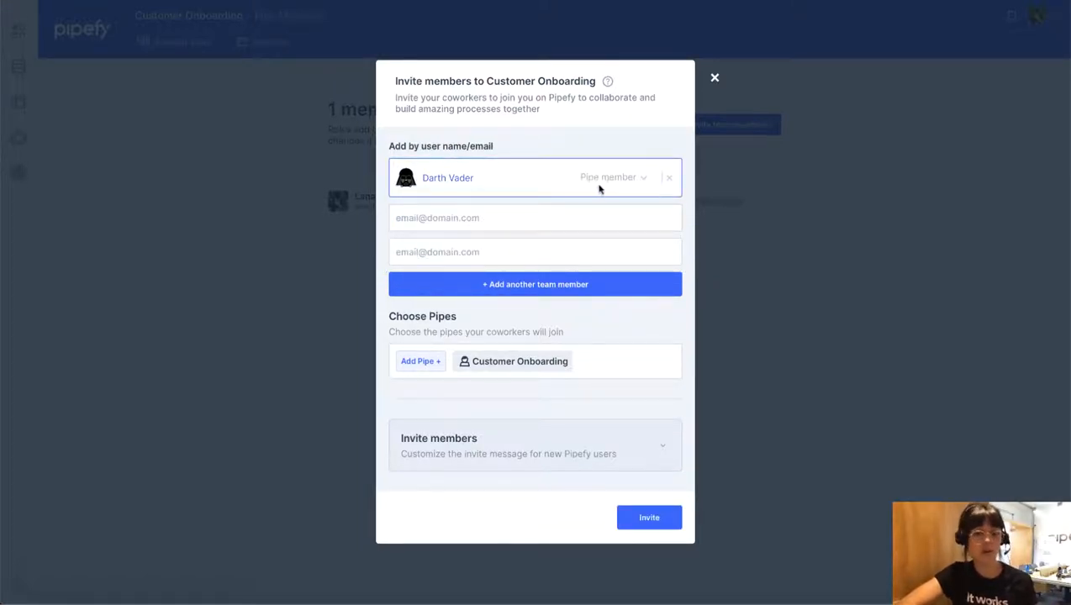
click(631, 182)
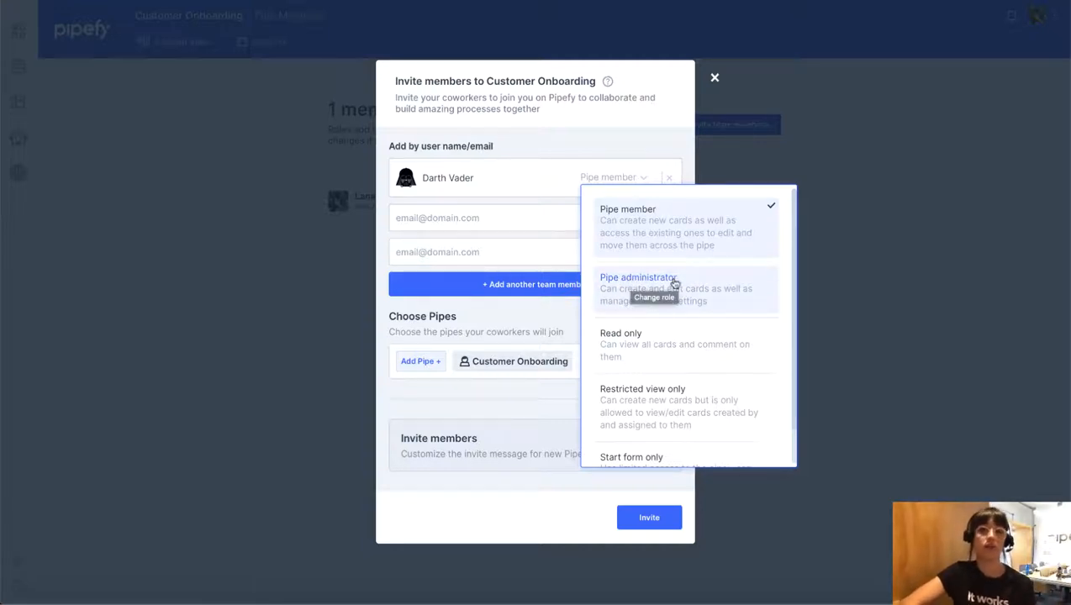
click(630, 301)
Step: Add Jabba The Hutt to the invitation with the Restricted view only role
click(473, 217)
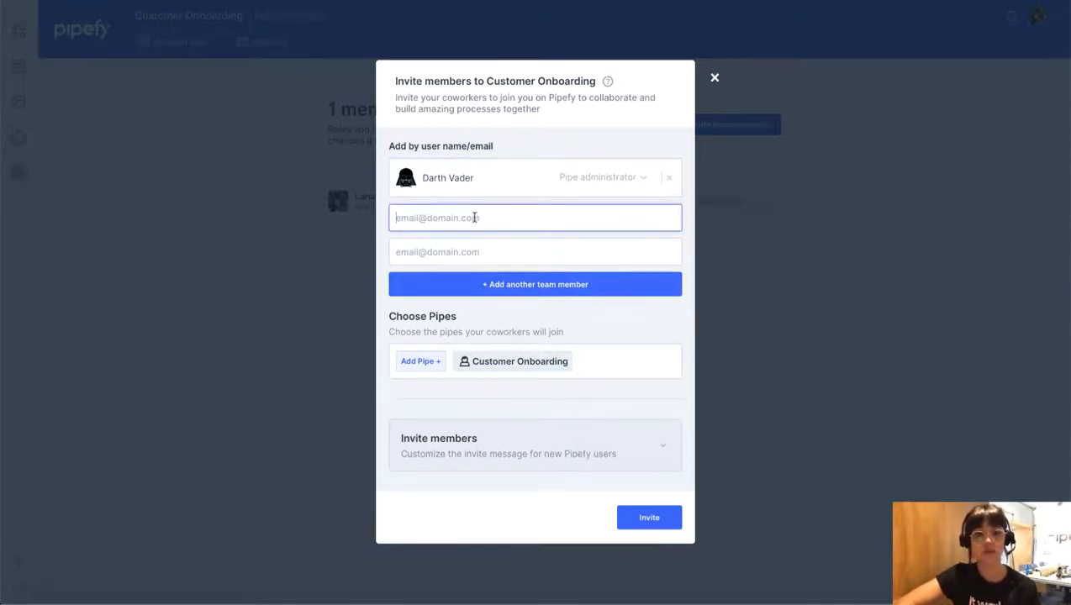
text(jaba)
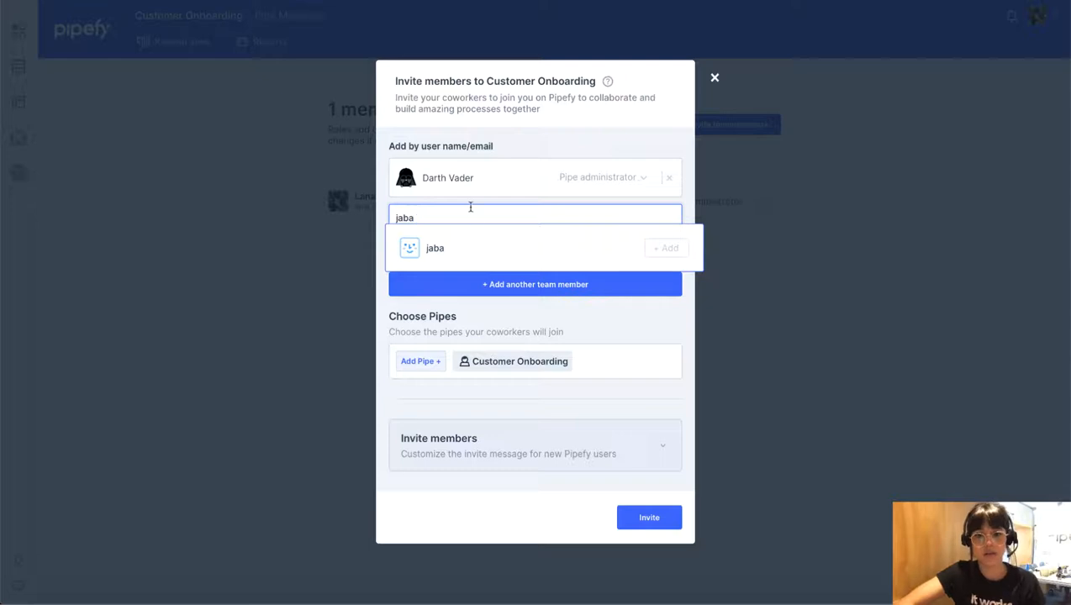
key(BackSpace)
click(665, 248)
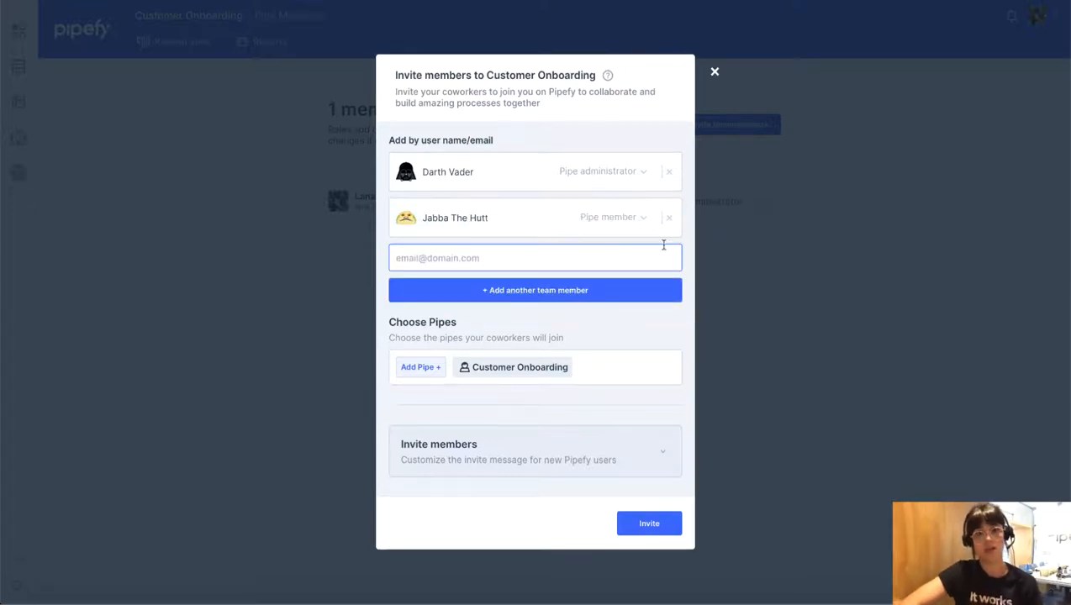
click(627, 220)
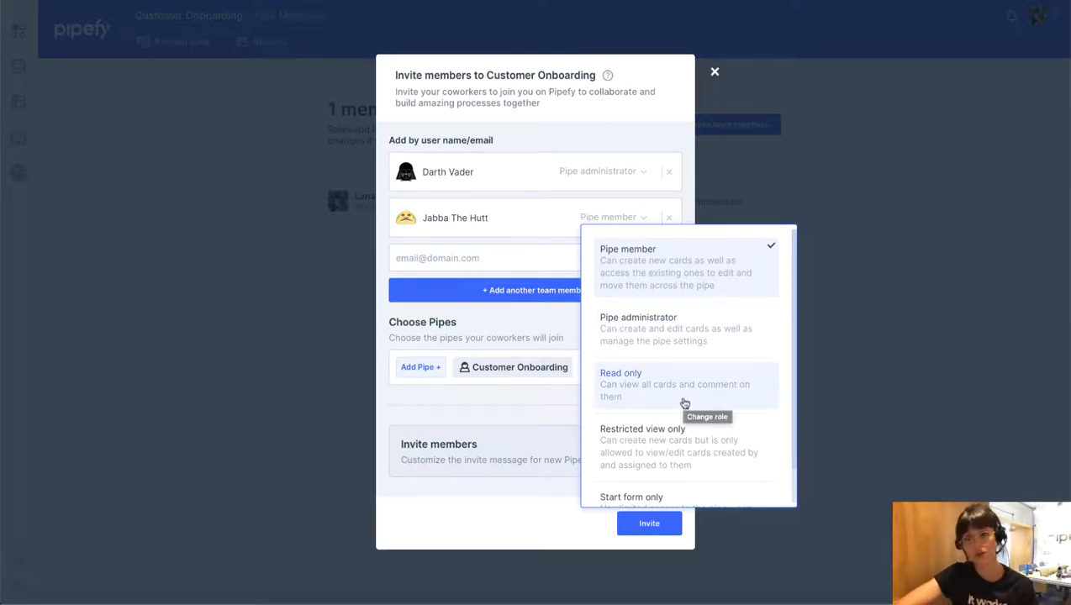
scroll(685, 404, down, 1)
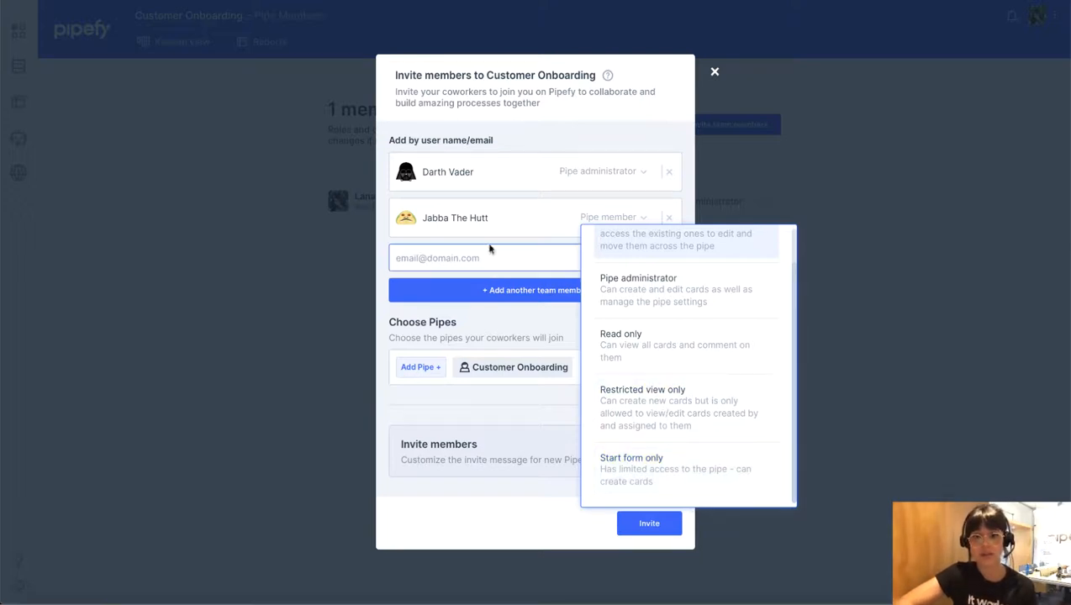
click(642, 430)
Step: Add Chewie to the invitation as a Pipe member
click(475, 253)
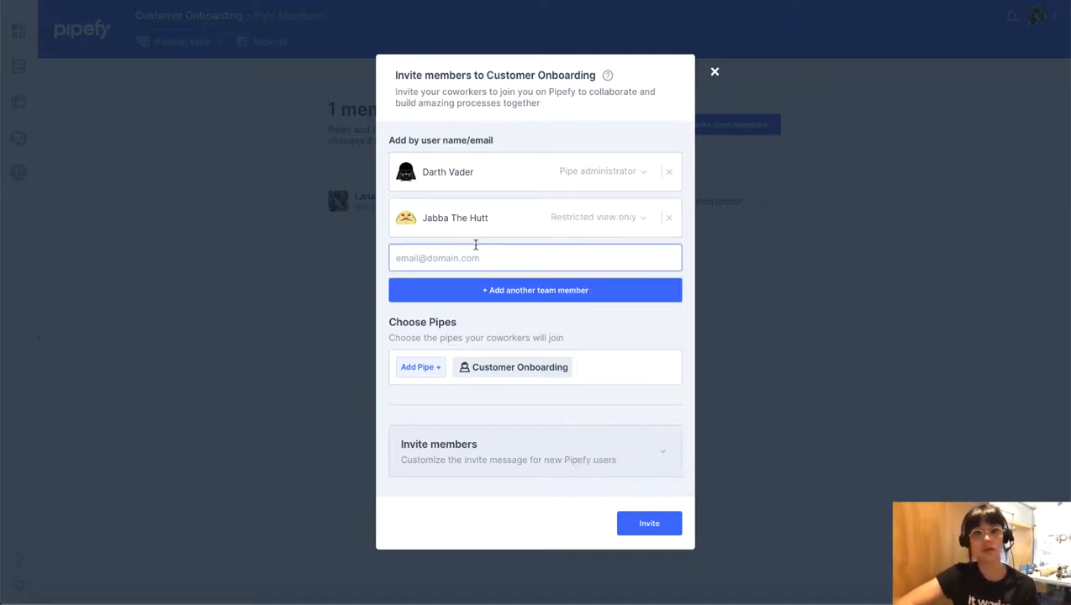
text(che)
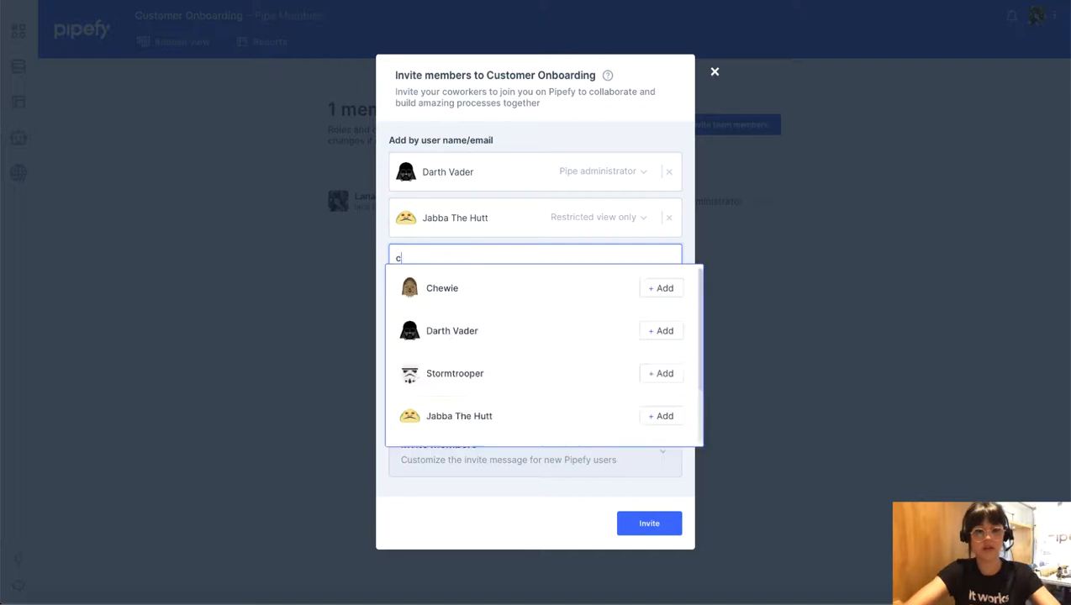
click(667, 287)
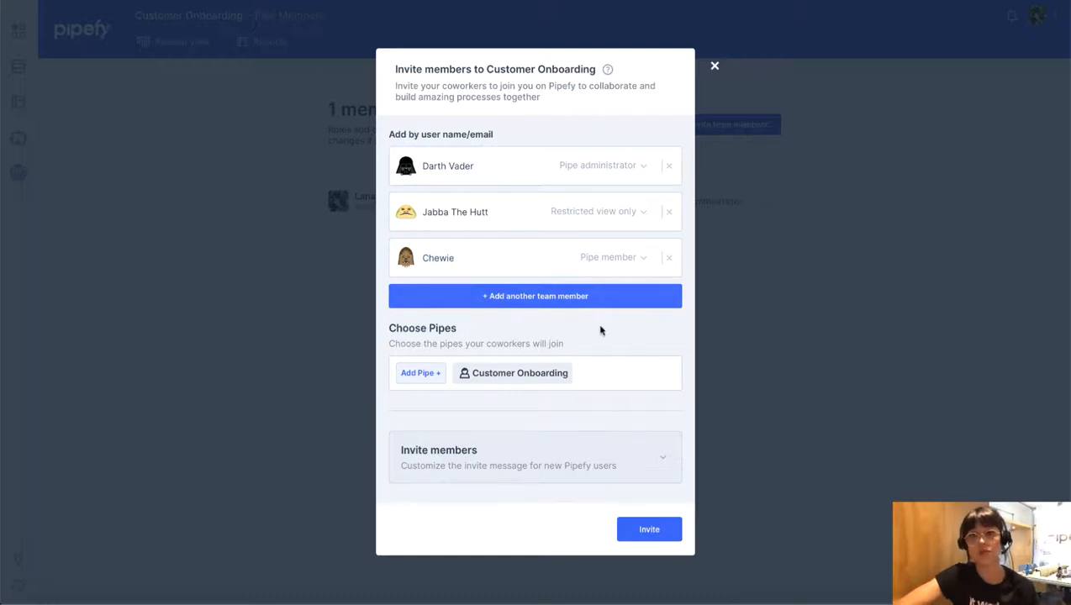
Step: Include the Bug Tracking pipe in the invitation and send it to the three selected members
click(427, 374)
scroll(455, 500, down, 5)
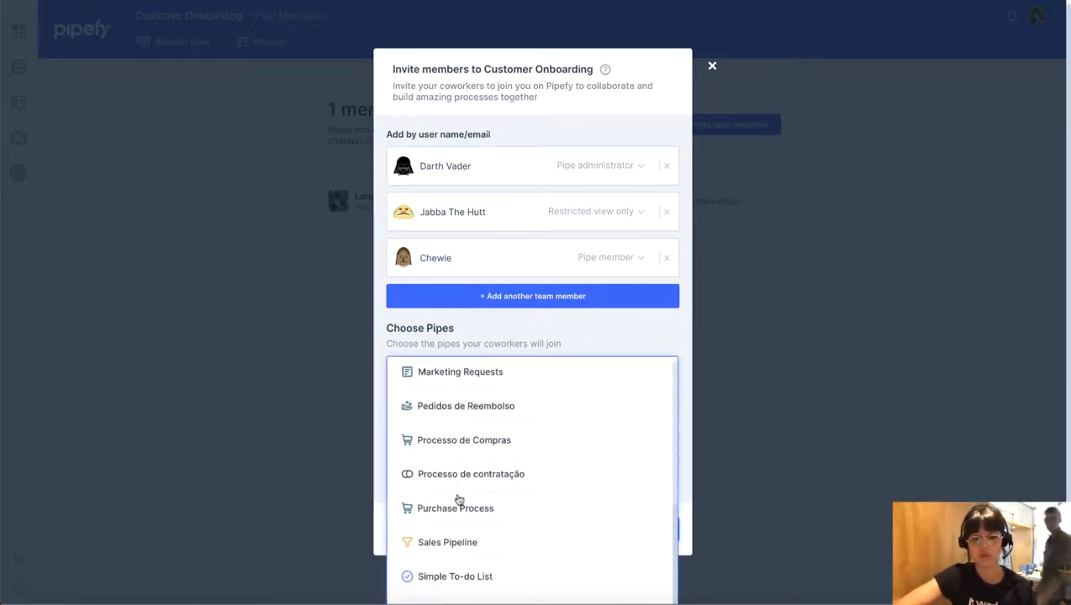
scroll(460, 500, up, 5)
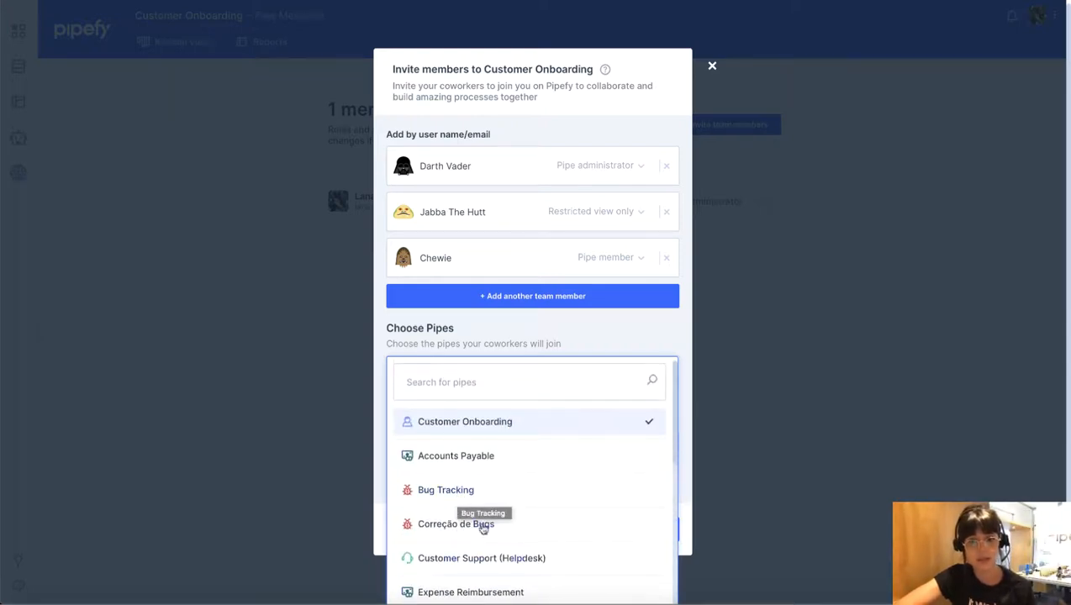
click(460, 494)
click(384, 339)
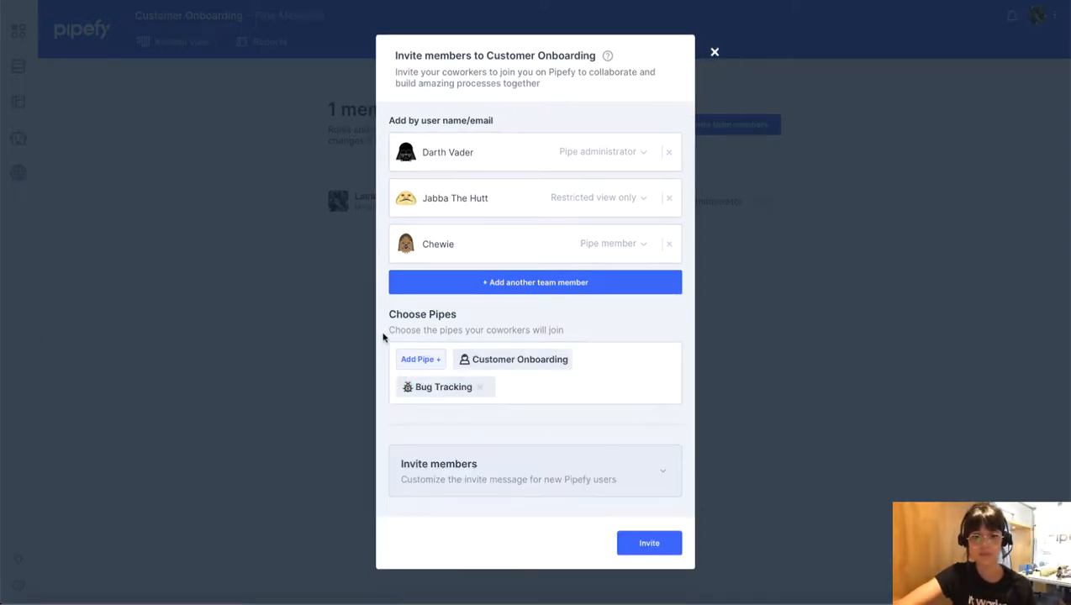
click(645, 545)
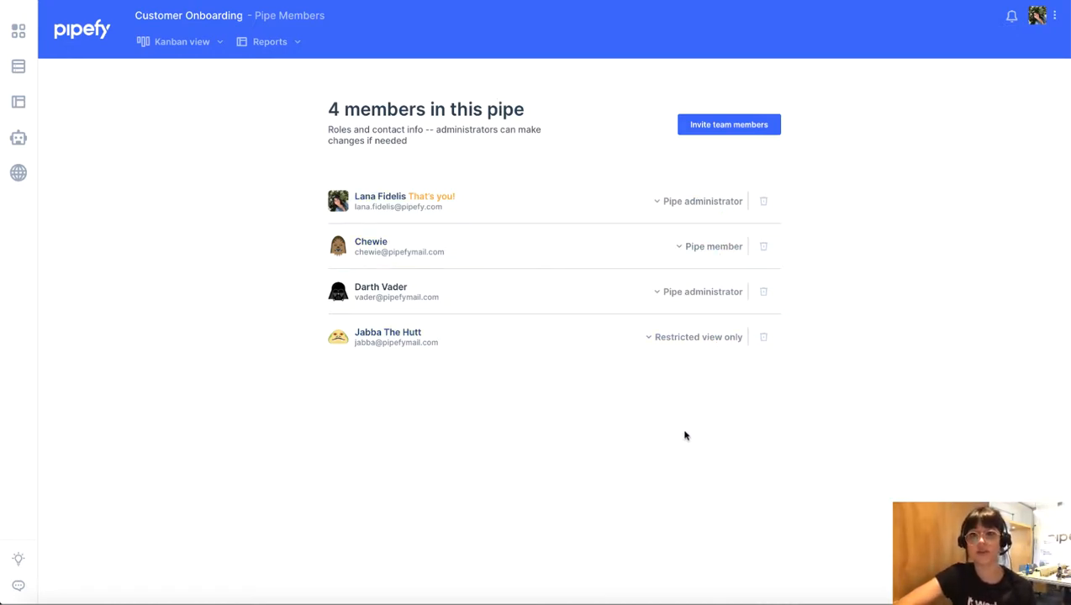
Step: View the roles that can be assigned to Jabba The Hutt in the member list, leaving the role as is
click(670, 339)
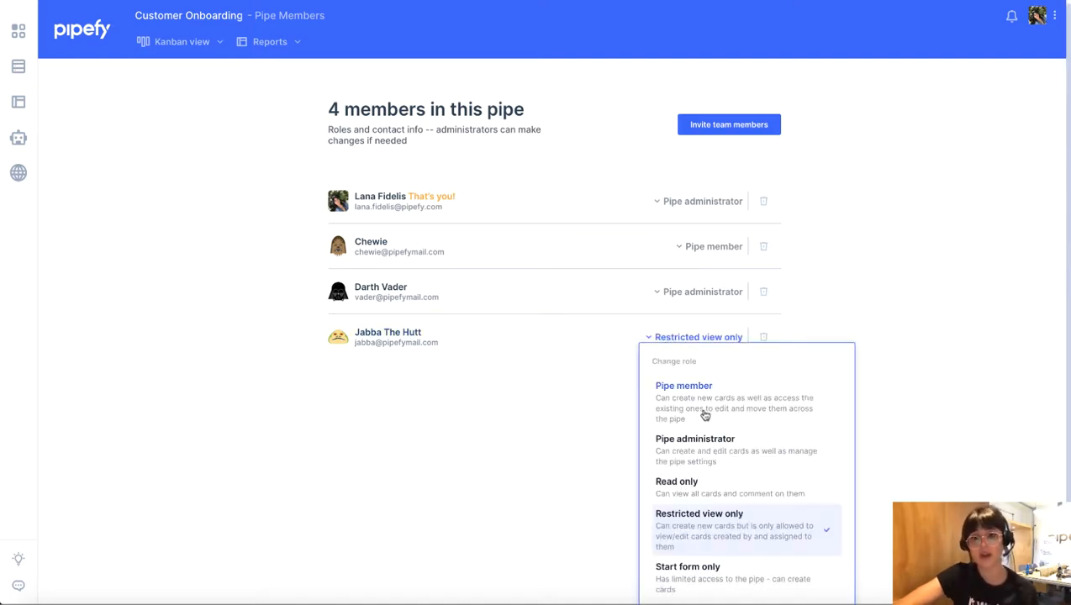
click(537, 432)
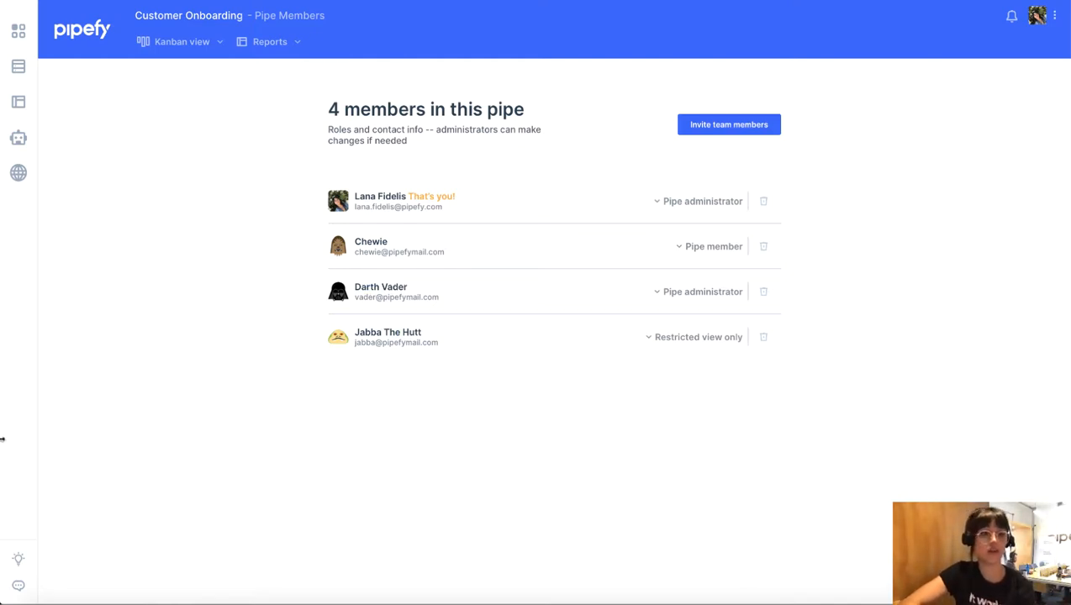
Step: Read through the learning center's help on pipe members and permissions, and close it
click(18, 558)
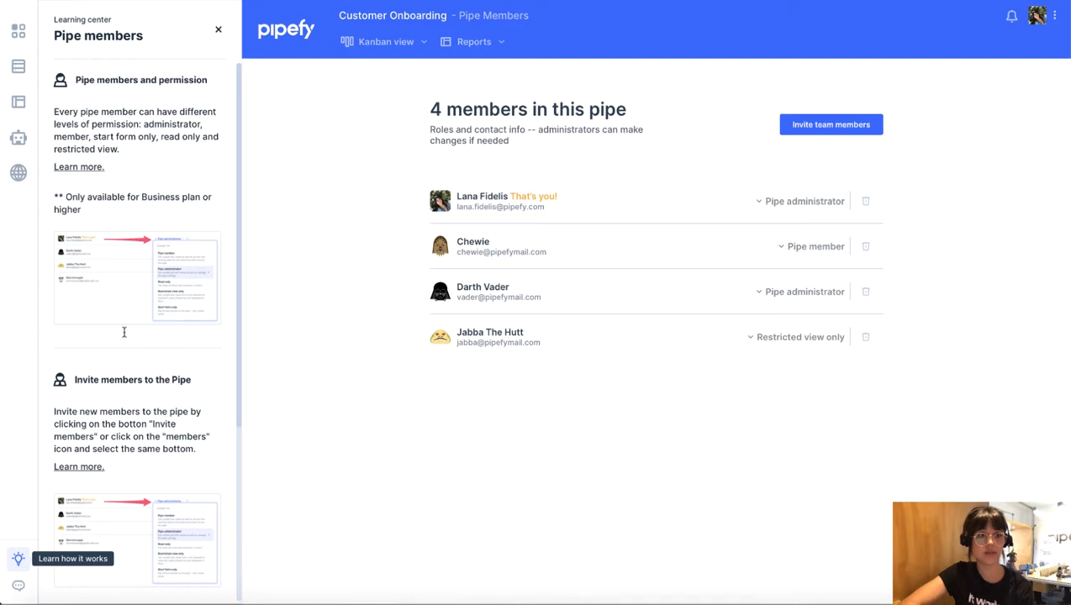
scroll(124, 469, down, 3)
scroll(124, 469, up, 4)
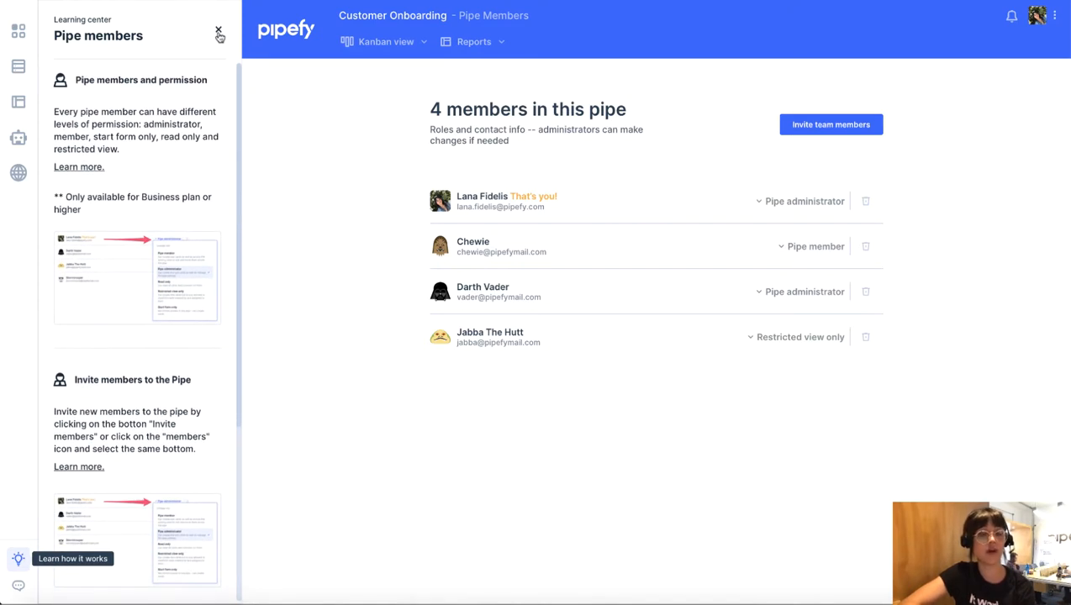
click(217, 30)
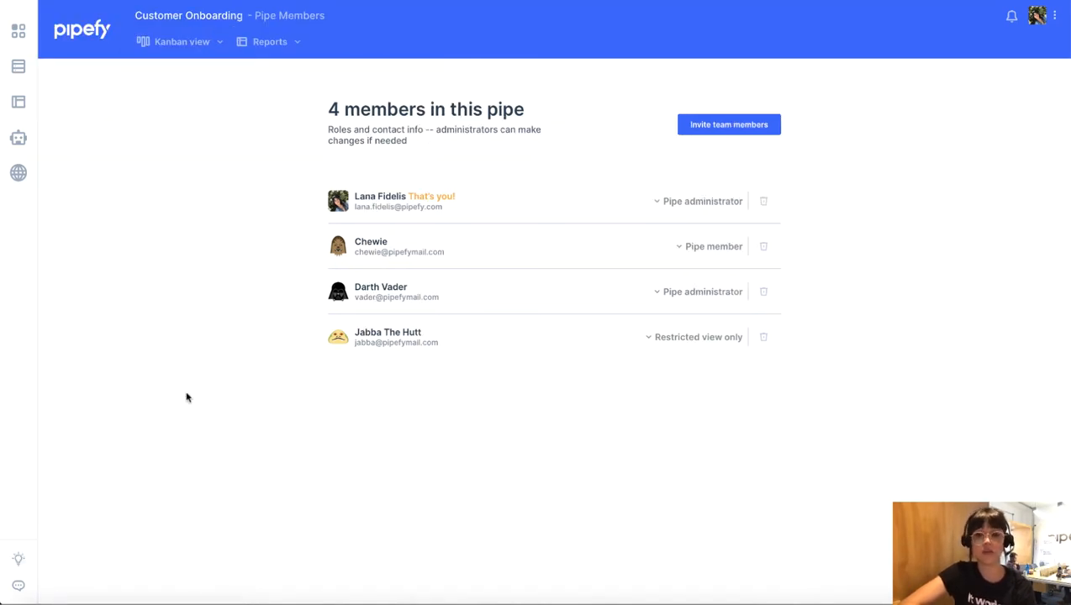